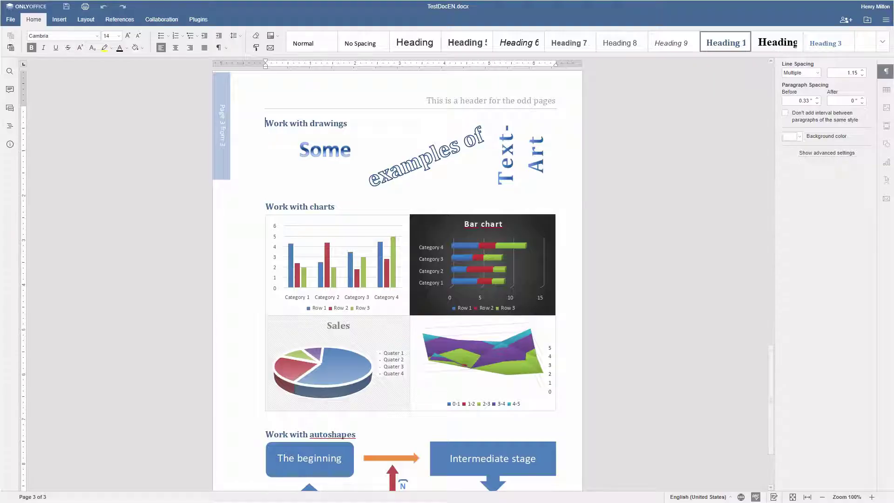
Look through the sample charts: column, 3D line, Usage Graph, pie and Sales report.
left_click(337, 258)
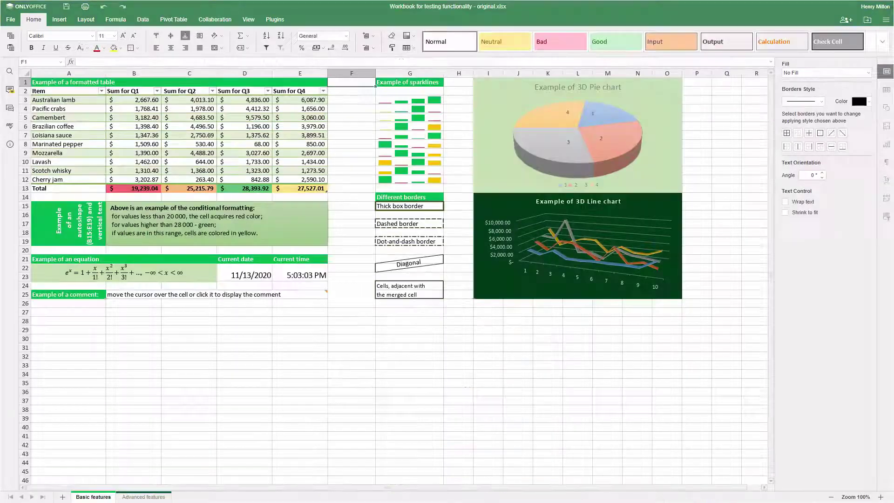
left_click(583, 242)
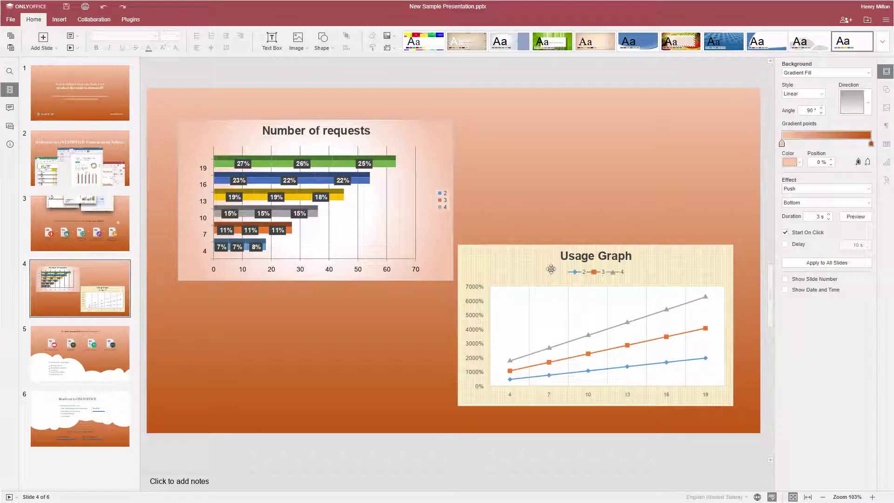
left_click(551, 269)
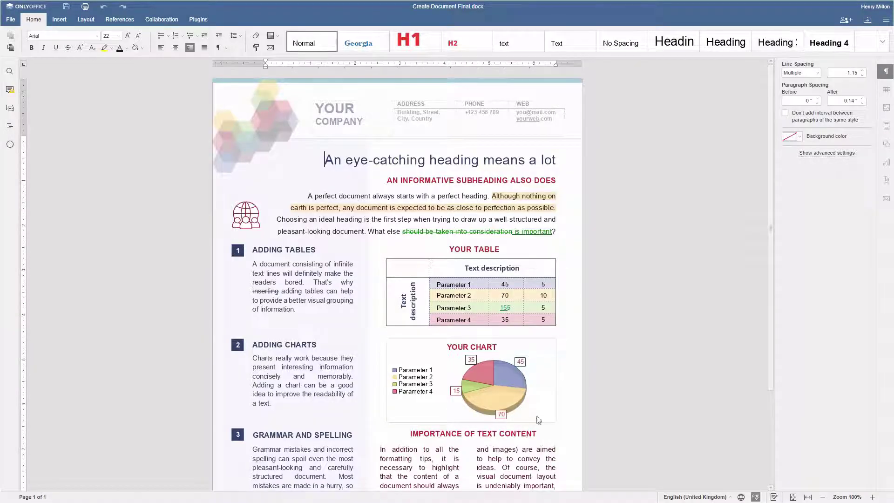
left_click(443, 354)
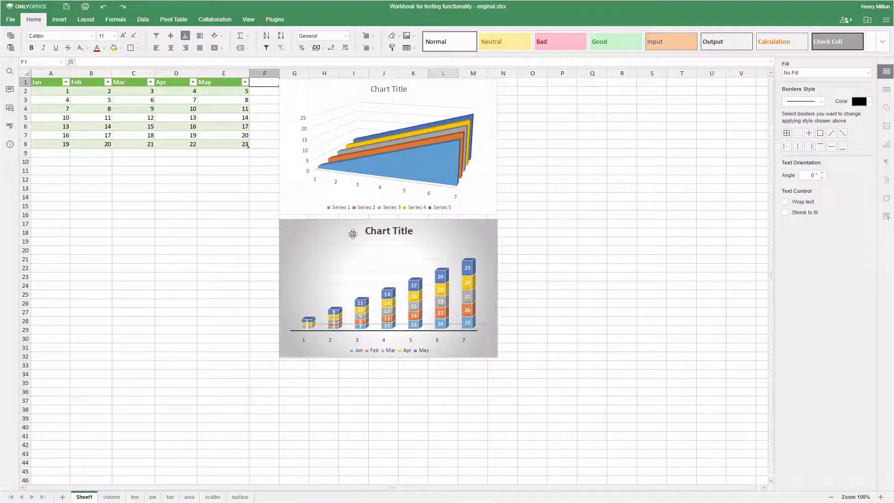
left_click(353, 234)
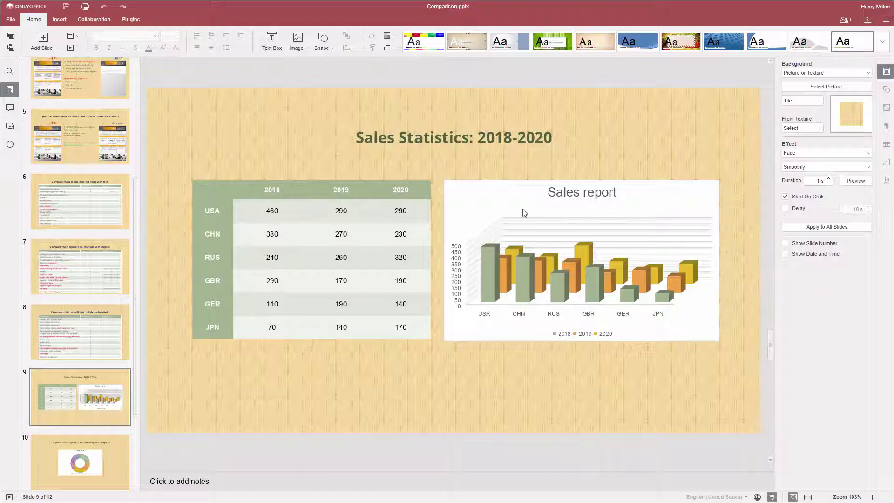
left_click(534, 194)
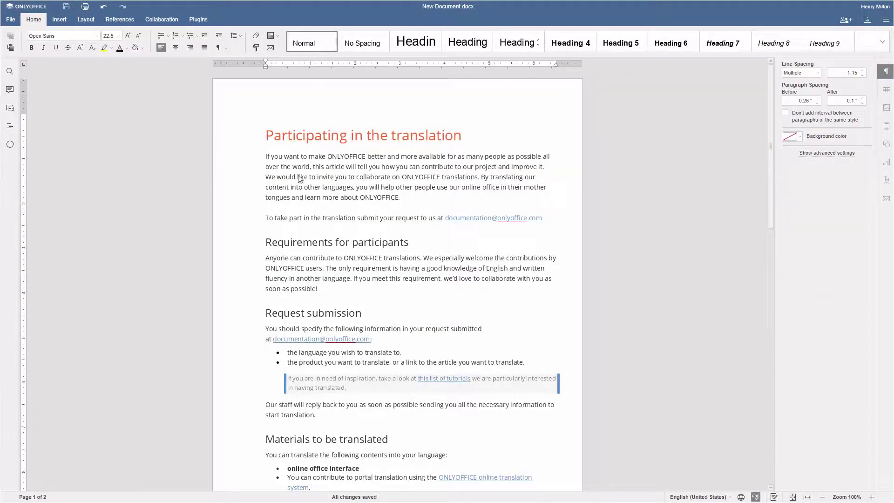
Put the cursor in the empty paragraph below the Statistics table and bring up the chart types.
scroll(267, 135, "down", 6)
scroll(267, 134, "down", 6)
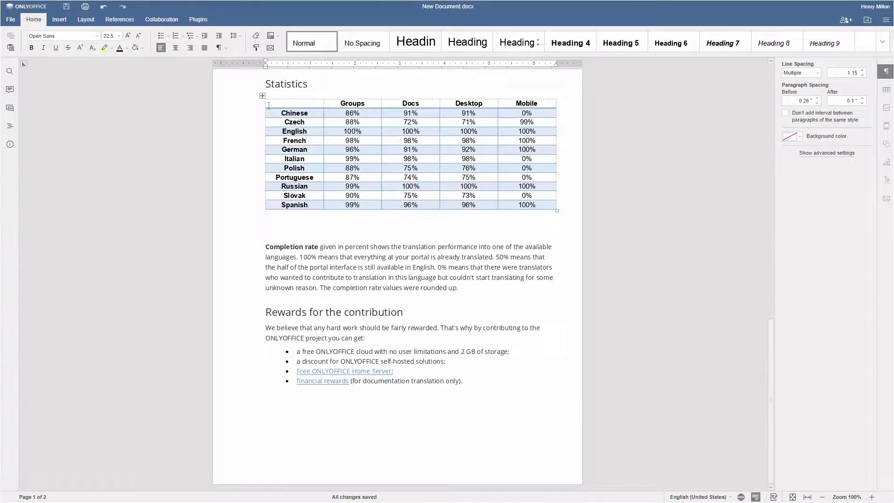
left_click_drag(267, 134, 268, 232)
key("ctrl+c")
left_click(268, 232)
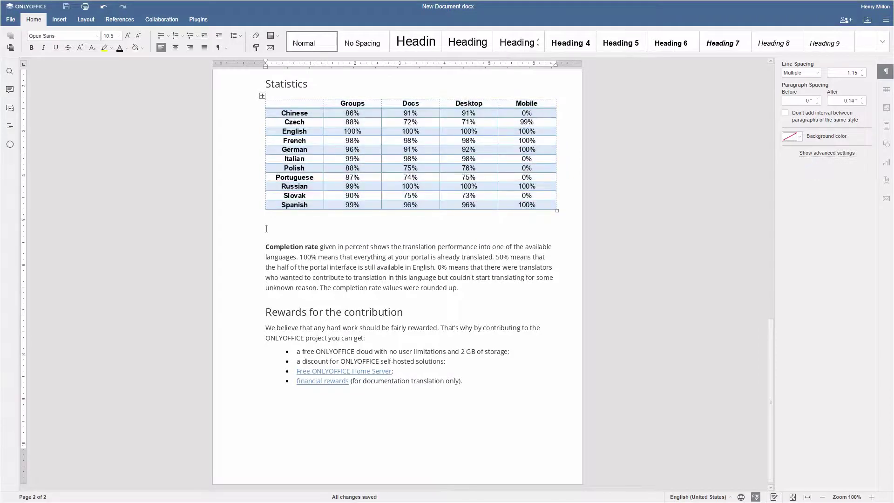
left_click(88, 30)
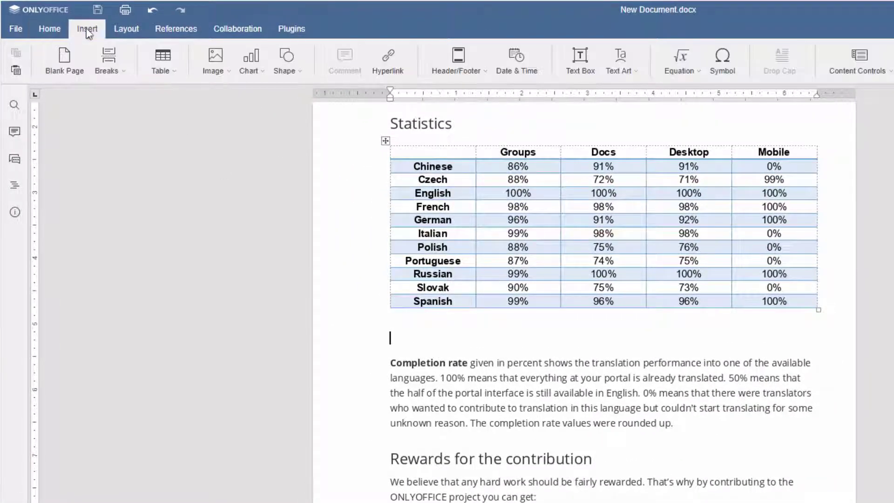
left_click(262, 75)
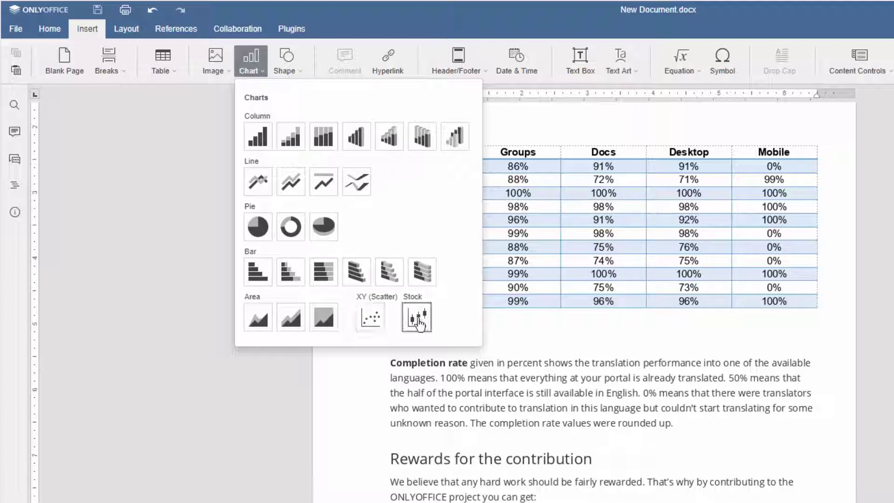
Insert a stacked bar chart, paste the language table over A1:D7, and extend the range to A1:E12.
left_click(291, 271)
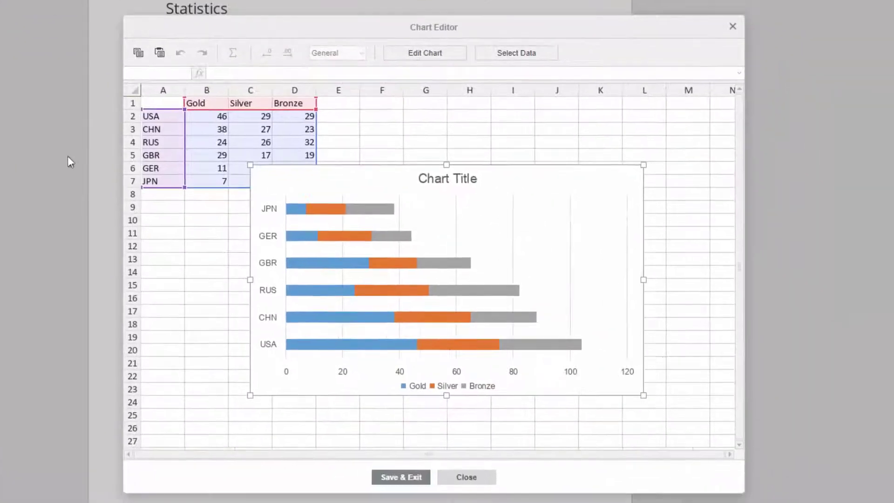
left_click_drag(431, 168, 518, 200)
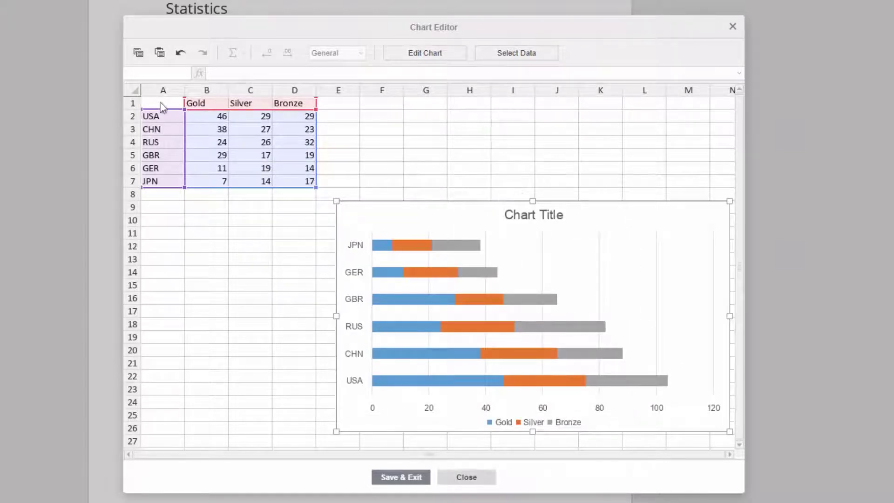
left_click_drag(161, 104, 300, 182)
key("ctrl+v")
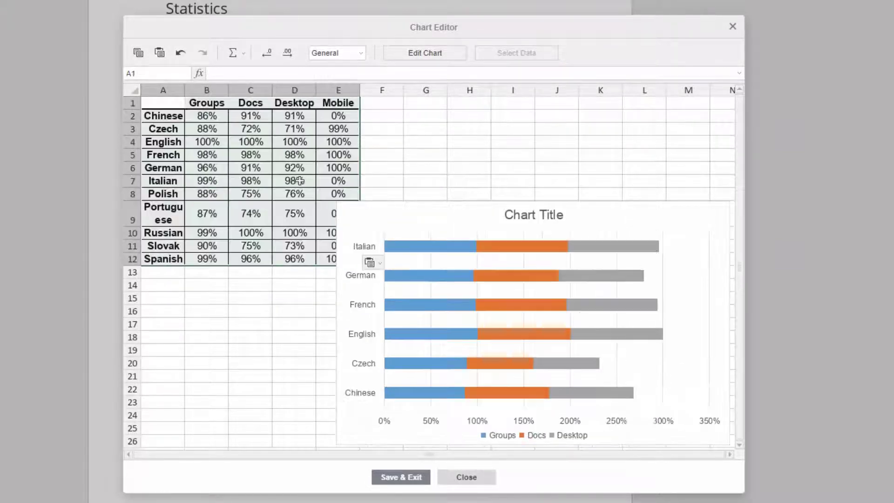
left_click(507, 200)
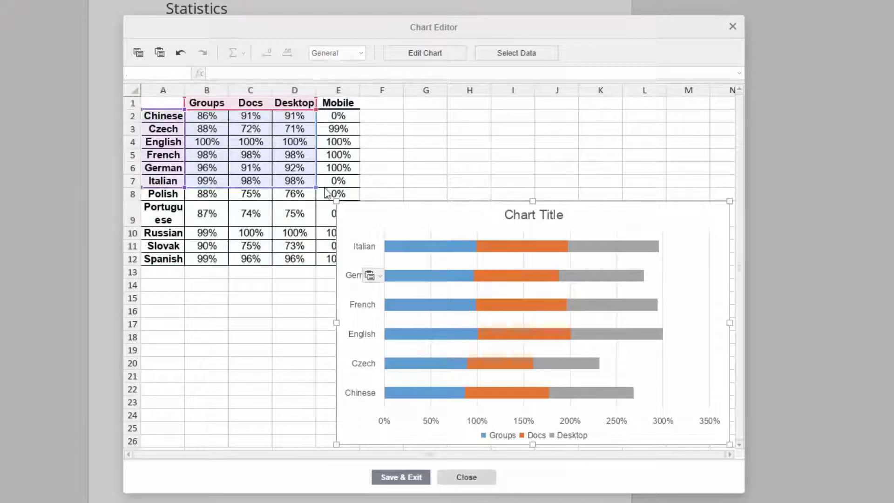
left_click_drag(316, 188, 329, 266)
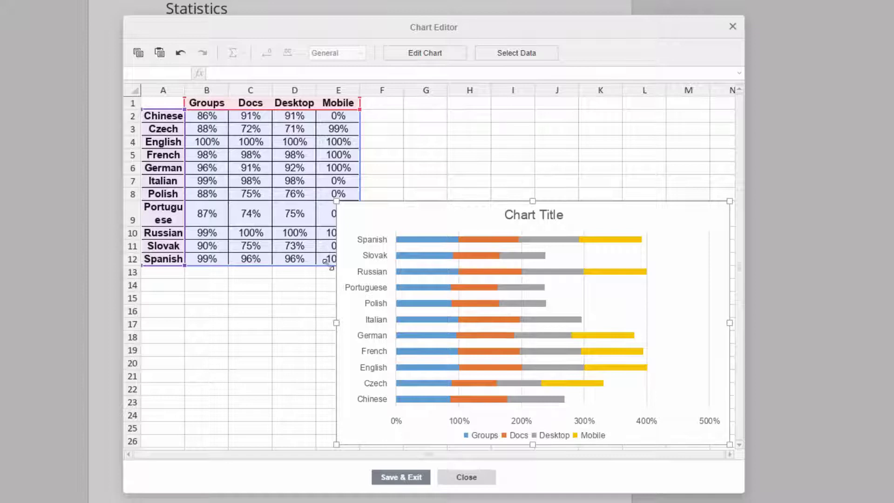
Change Czech's Docs value in C3 to 95% and Desktop value in D3 to 88%.
left_click(250, 129)
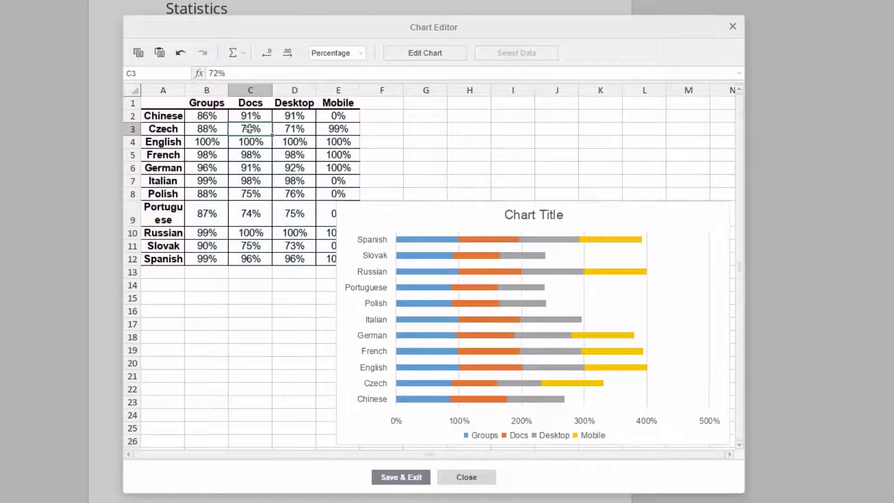
double_click(213, 73)
type("95")
key("Return")
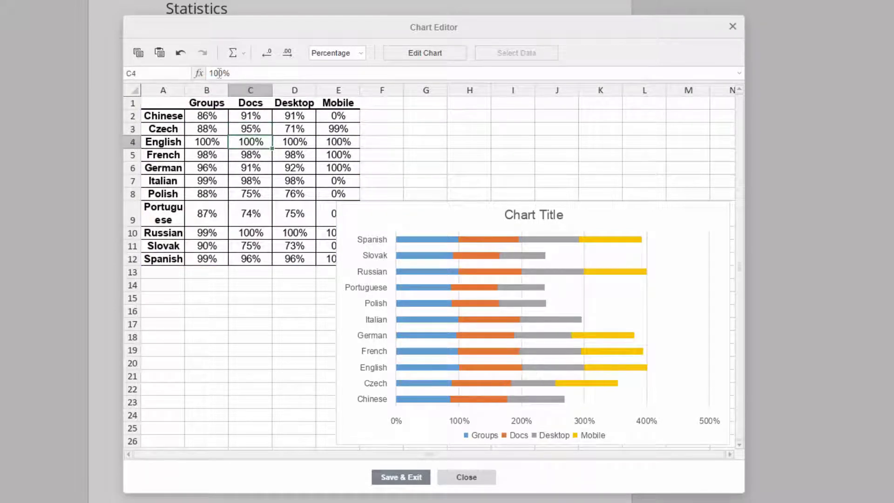
left_click(293, 129)
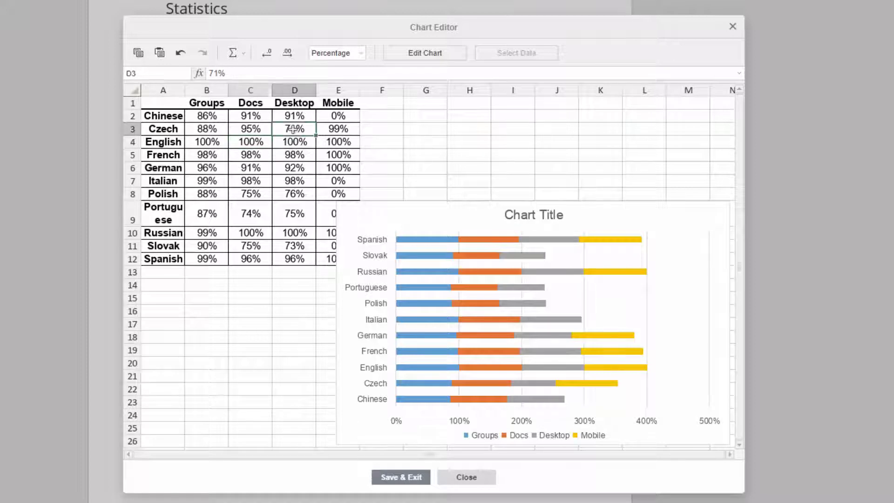
double_click(213, 73)
type("88")
key("Return")
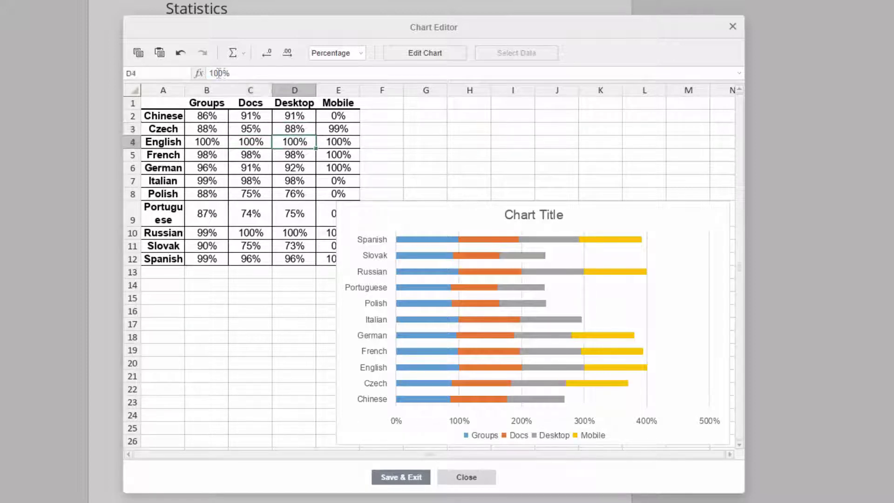
Replace the 'Chart Title' text with 'Statistics'.
left_click(505, 215)
left_click_drag(503, 214, 566, 214)
type("Statistics")
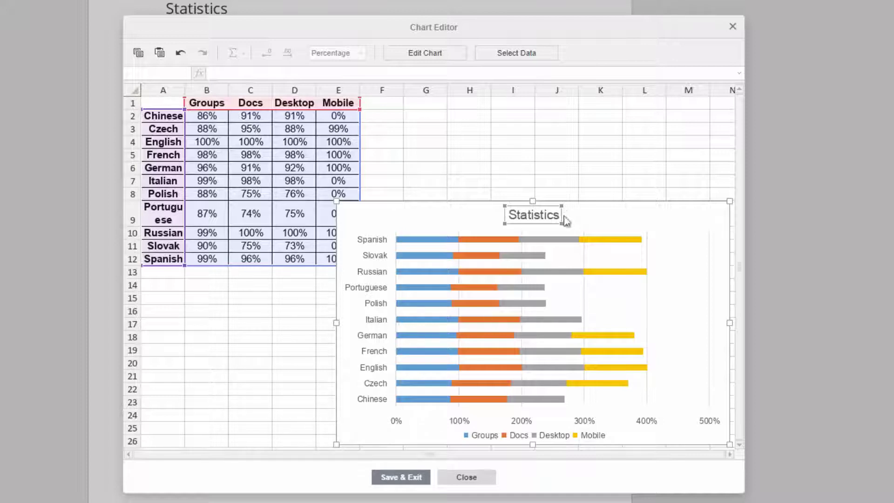
Inspect the Docs and Desktop series and the axis label range in Select Data, leaving them unchanged.
left_click(517, 55)
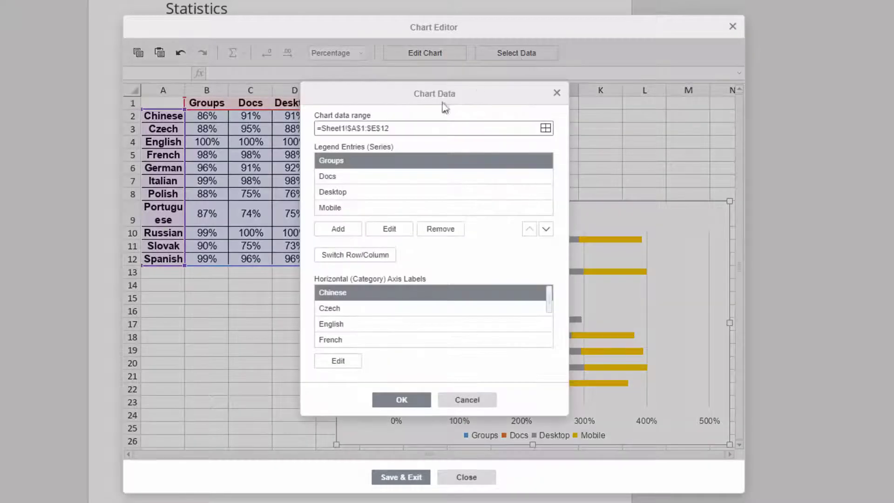
left_click(326, 176)
left_click(330, 193)
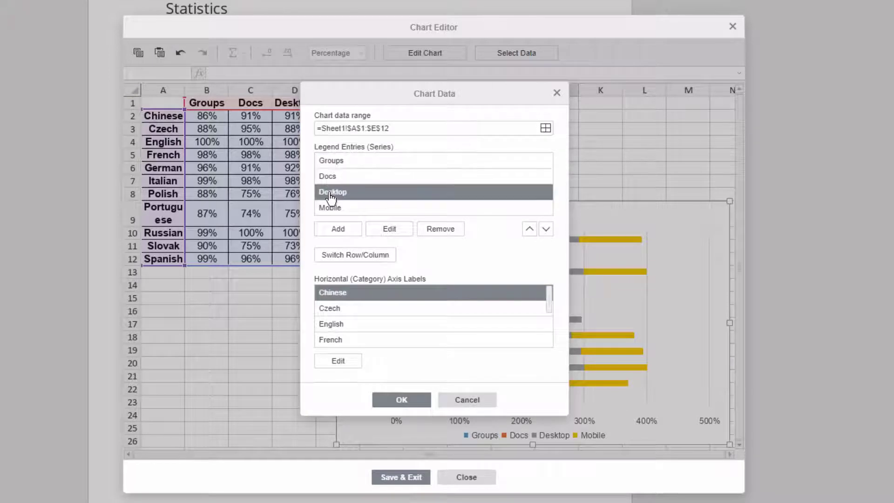
left_click(391, 230)
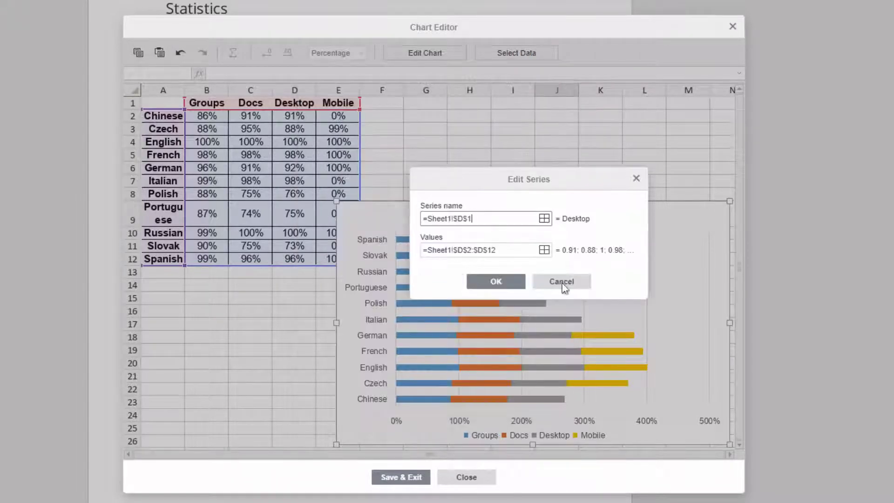
left_click(561, 284)
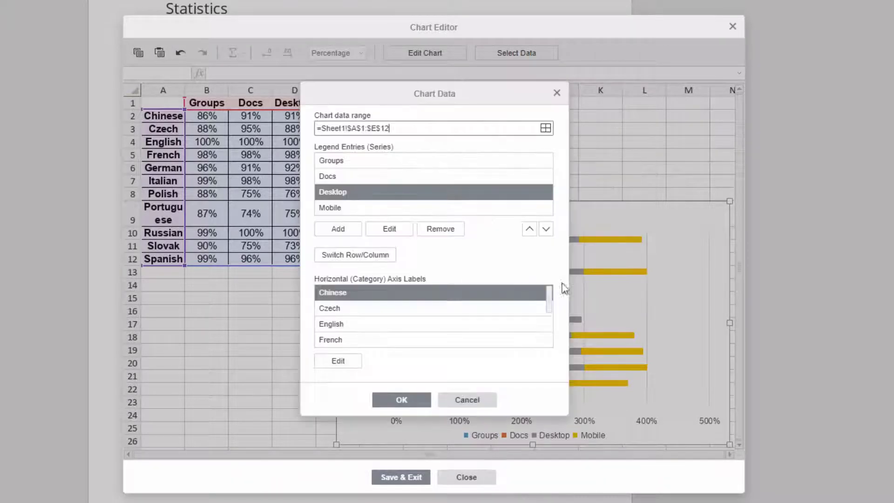
left_click(332, 326)
left_click(339, 362)
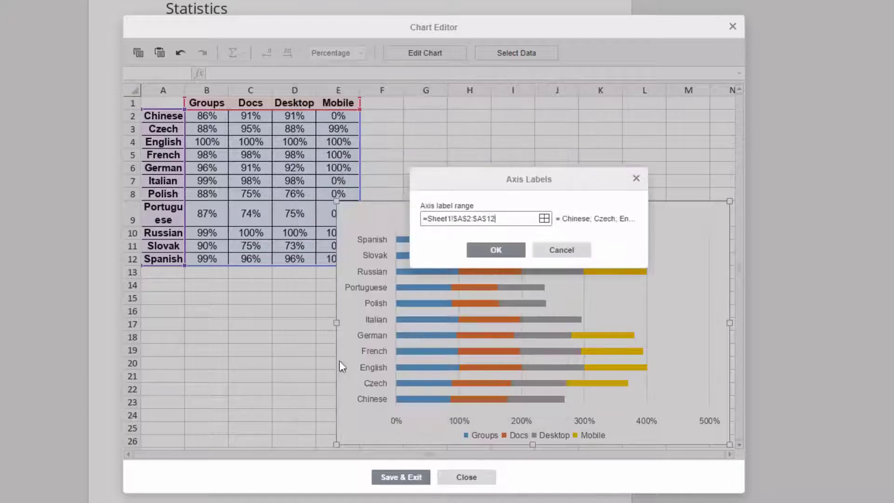
left_click(561, 251)
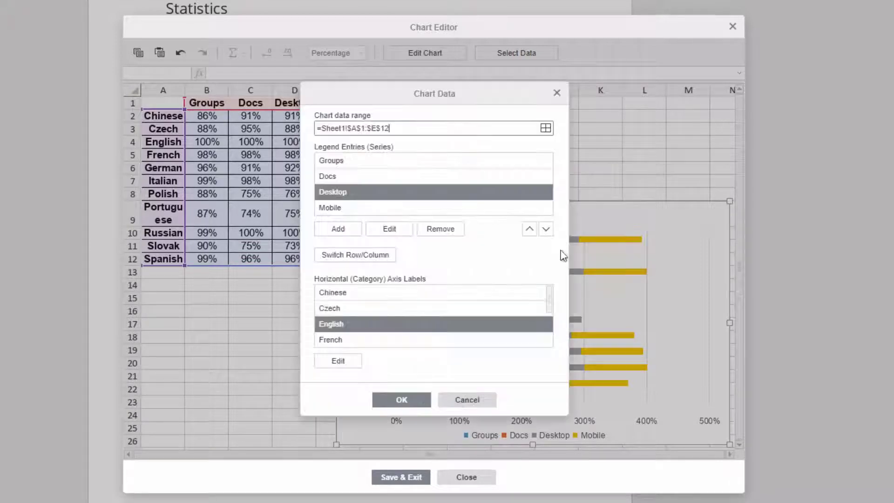
Switch rows and columns so the languages become the chart series.
left_click(356, 258)
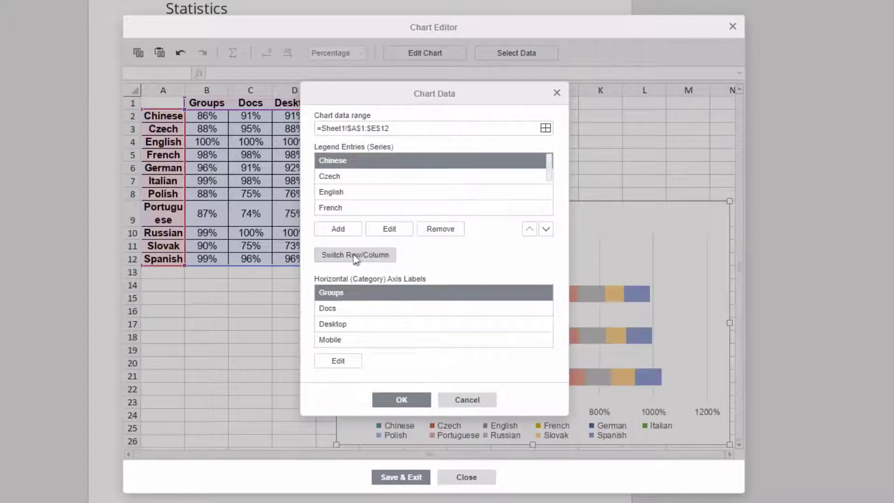
left_click(401, 400)
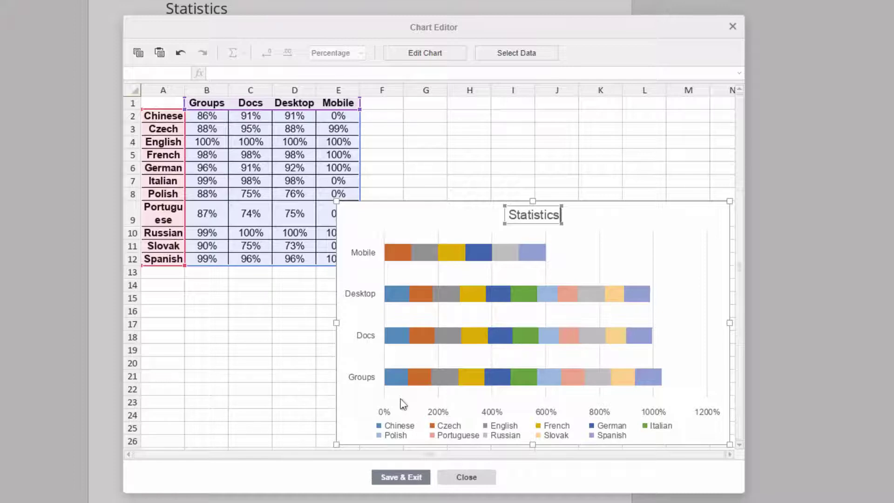
left_click(424, 54)
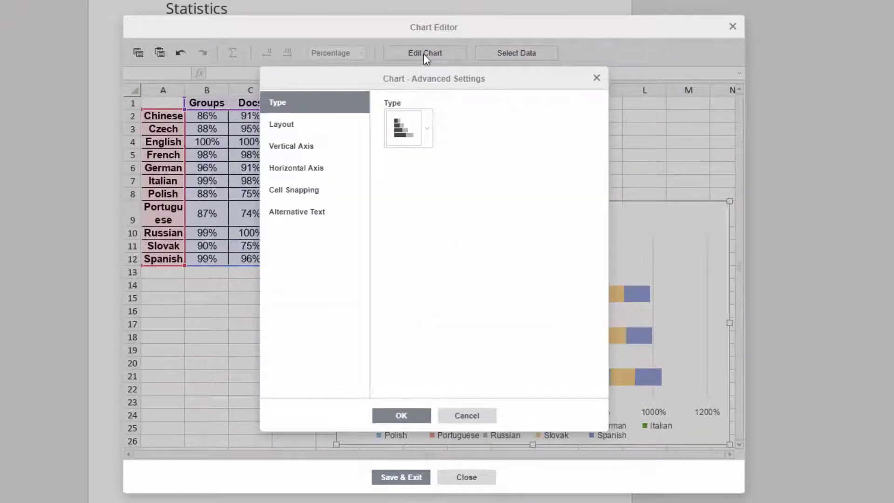
Set the chart legend position to Right in the Layout settings.
left_click(427, 132)
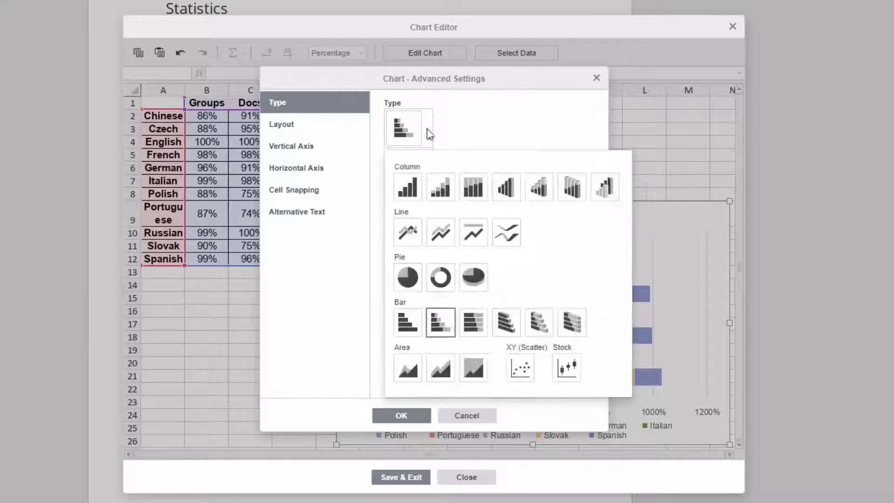
left_click(439, 134)
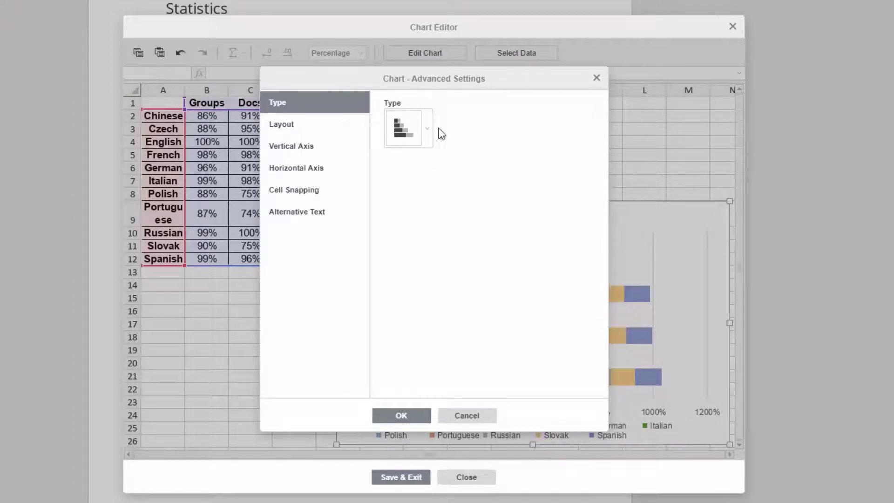
left_click(285, 131)
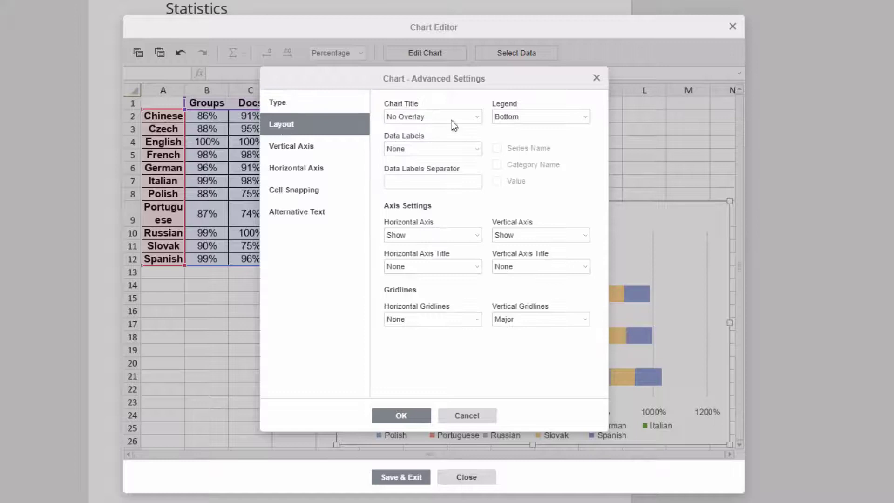
left_click(586, 122)
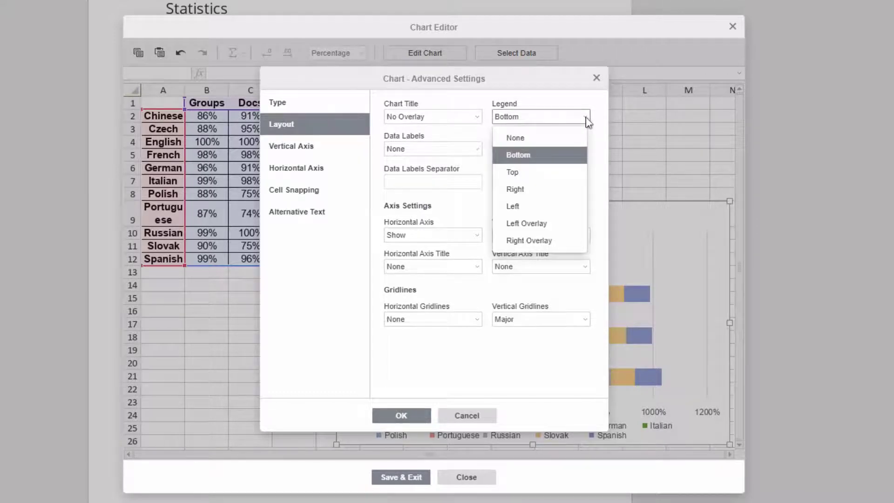
left_click(515, 190)
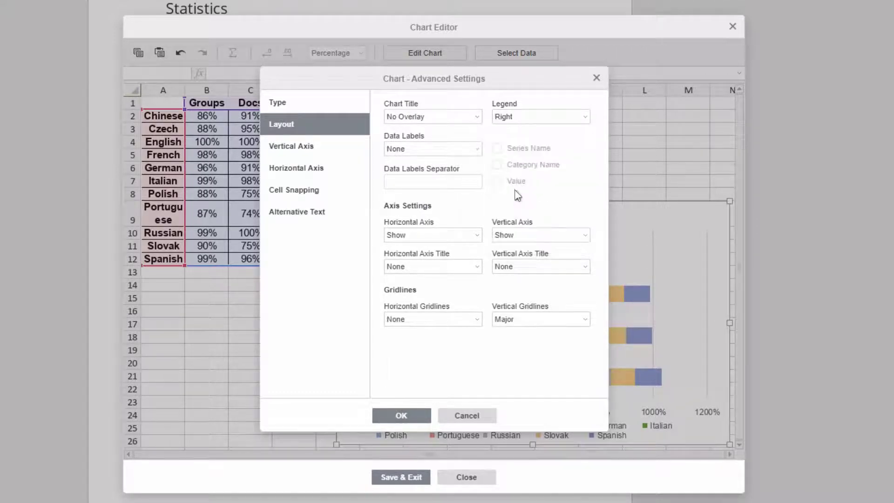
Review the axis and cell snapping options, then go to the alt-text description field.
left_click(292, 151)
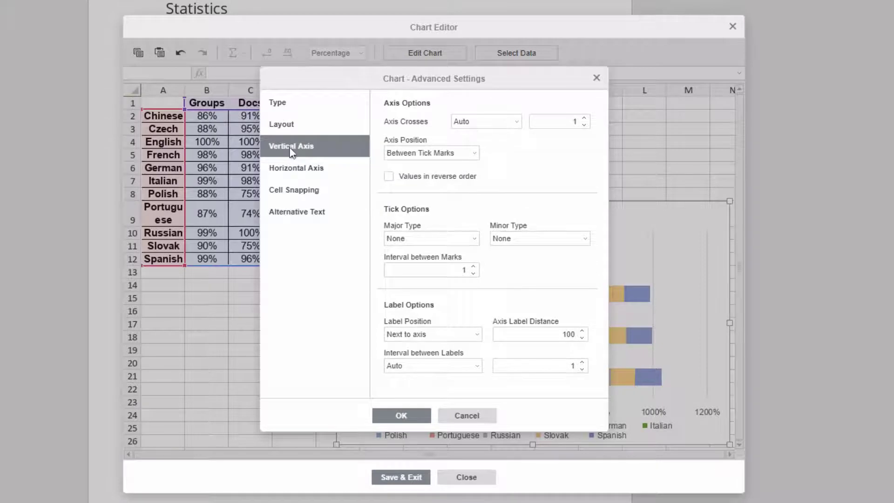
left_click(296, 173)
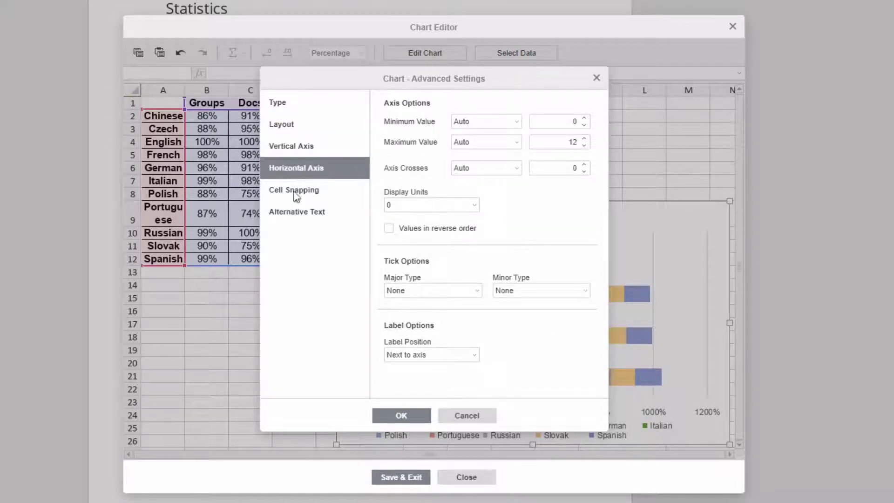
left_click(296, 196)
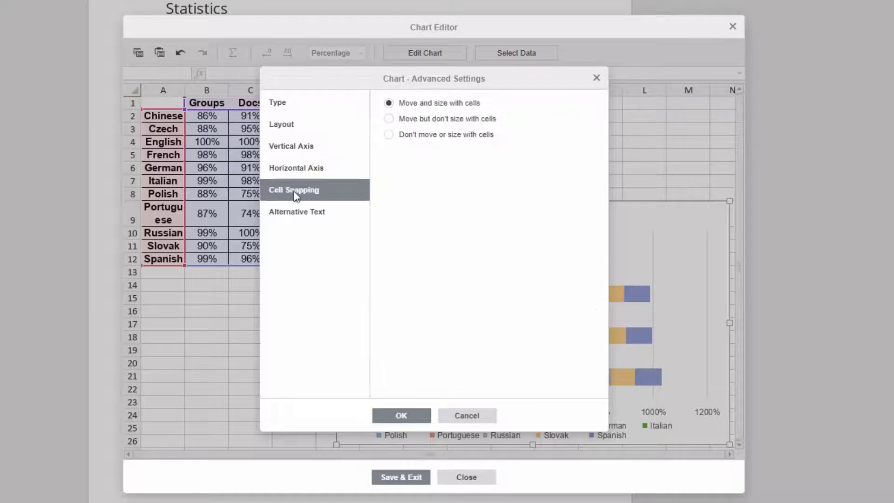
left_click(295, 217)
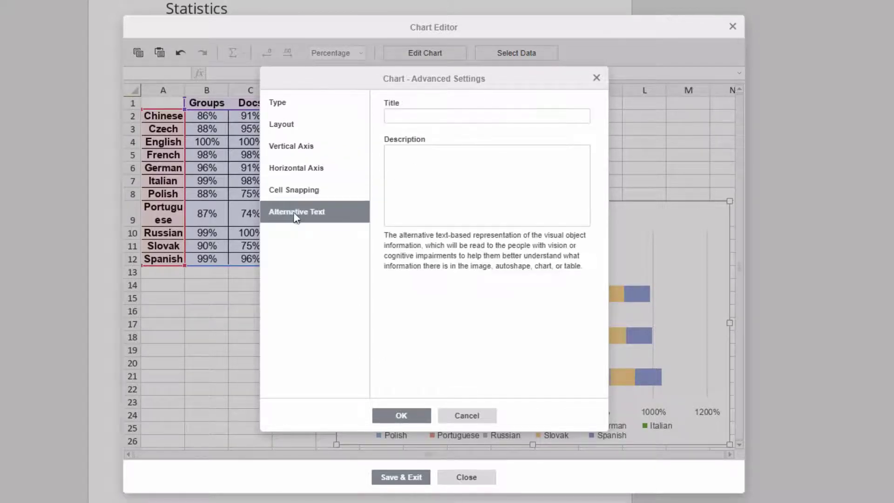
left_click(388, 150)
Enter the alt-text description 'Available languages', apply it, and save the chart to the document.
type("Available lang")
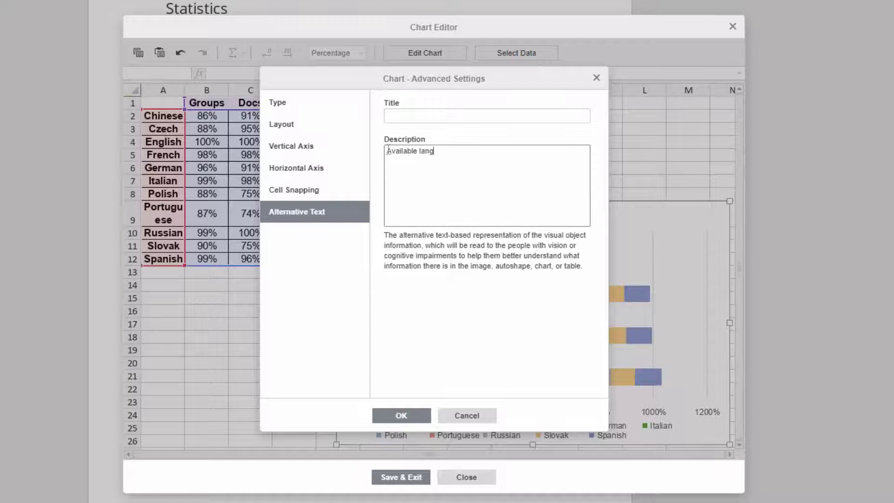
type("uages")
left_click(403, 418)
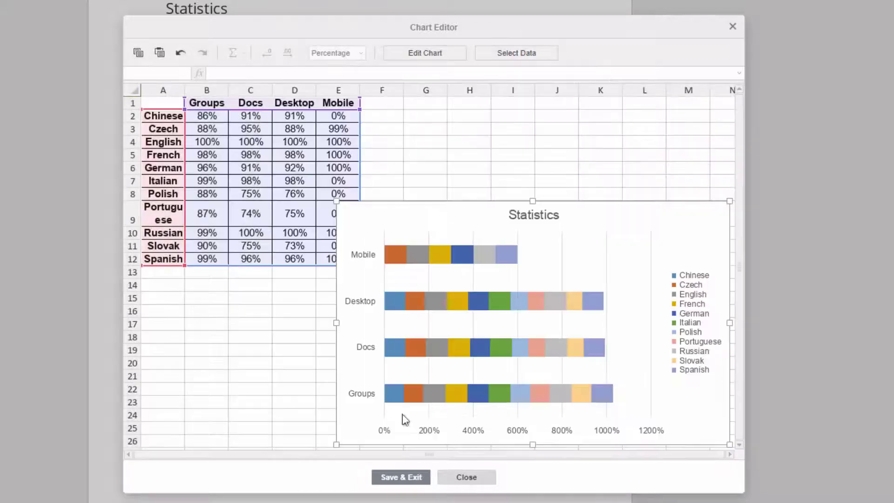
left_click(404, 477)
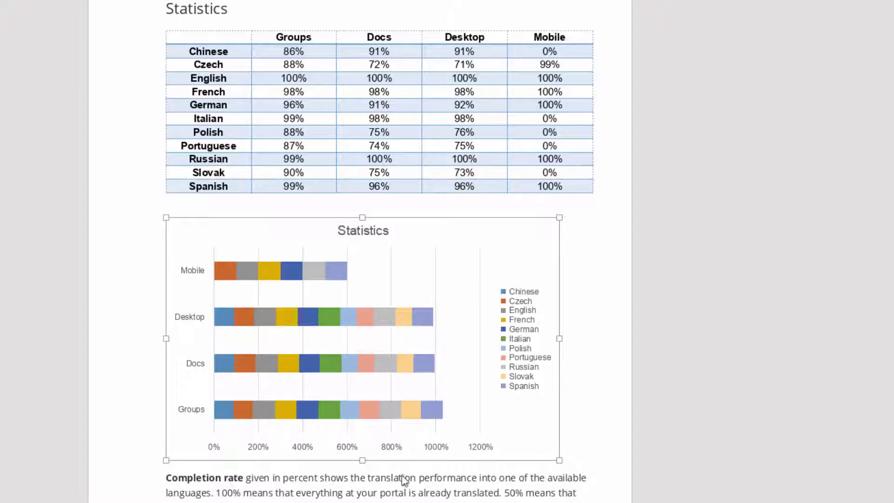
Reopen the chart's data from its context menu and close the editor again.
right_click(509, 241)
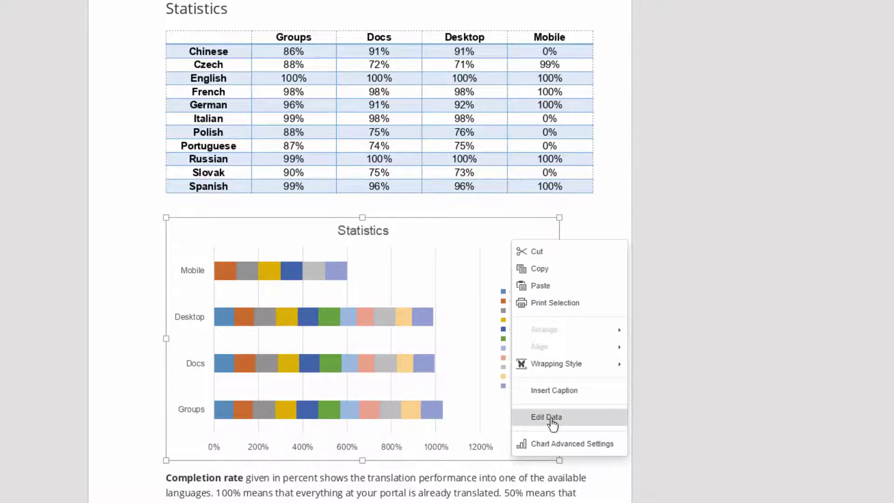
left_click(551, 419)
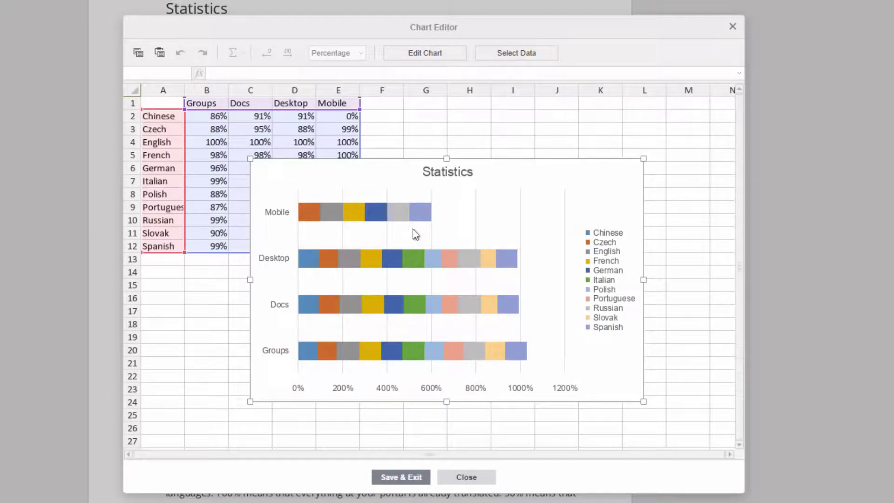
left_click(733, 27)
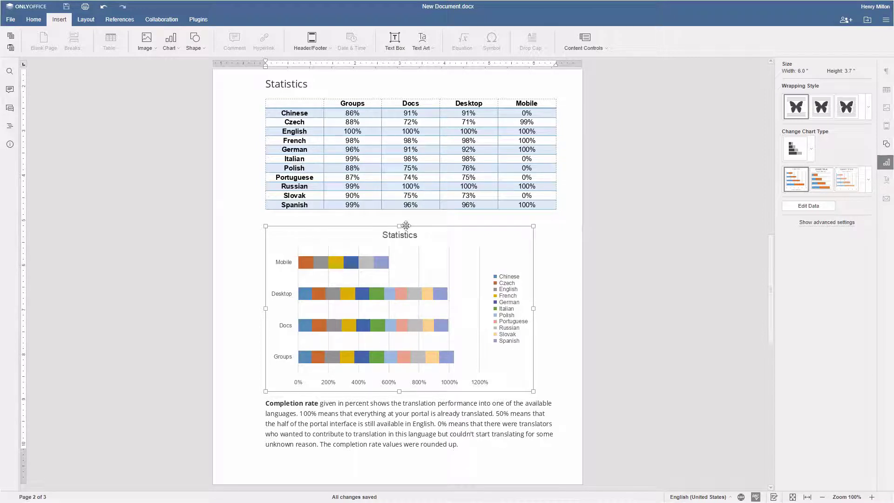
Try Square wrapping, then settle on Top and Bottom wrapping for the chart.
left_click(869, 107)
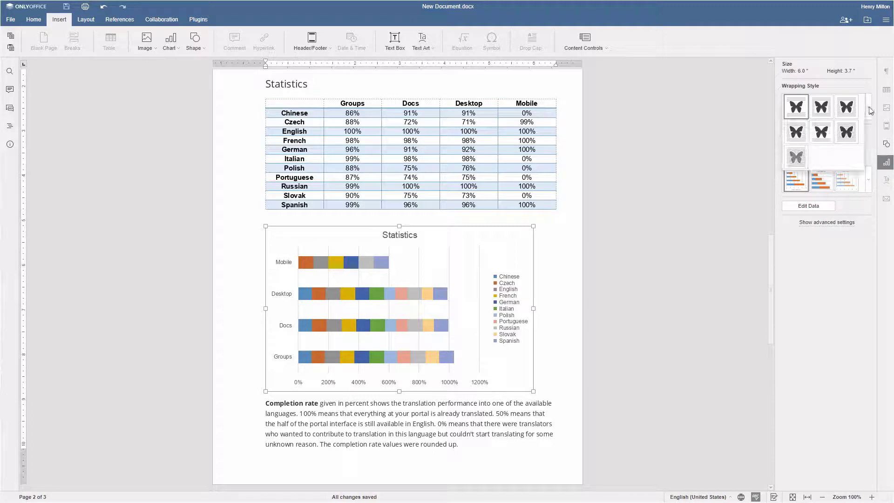
left_click(823, 109)
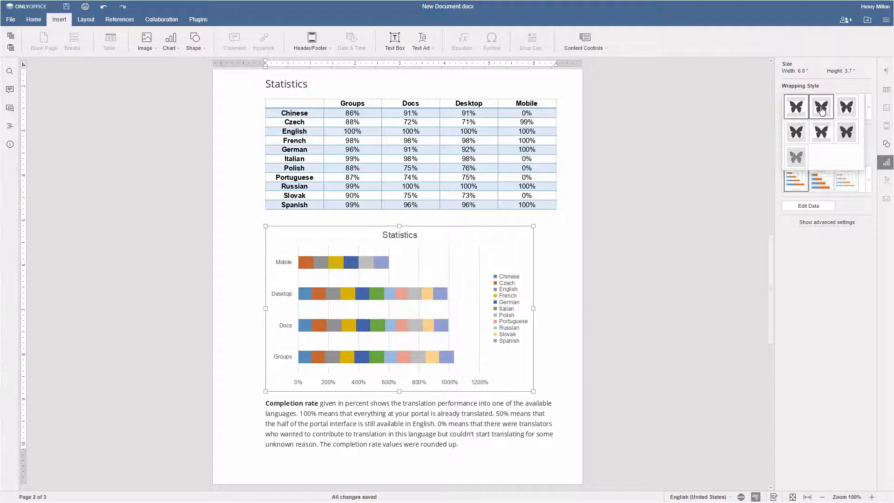
left_click(869, 109)
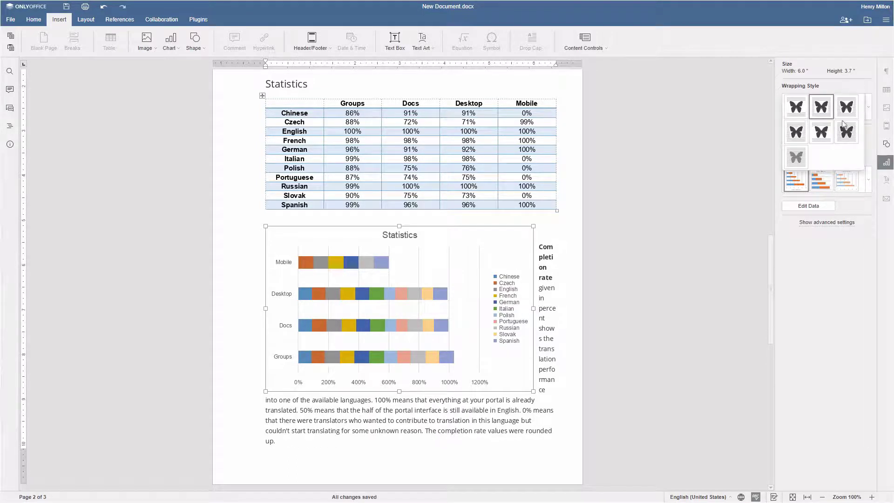
left_click(822, 134)
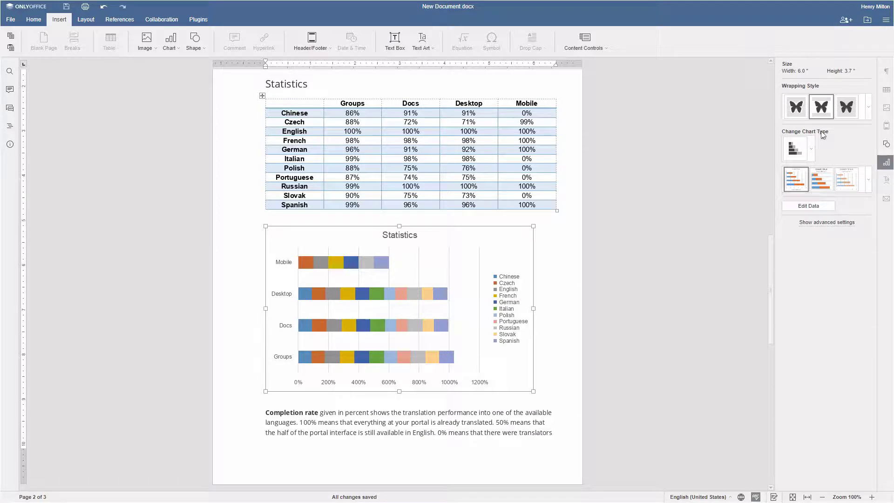
Change the chart to a 3-D 100% stacked bar and apply a style with the legend below.
left_click(811, 150)
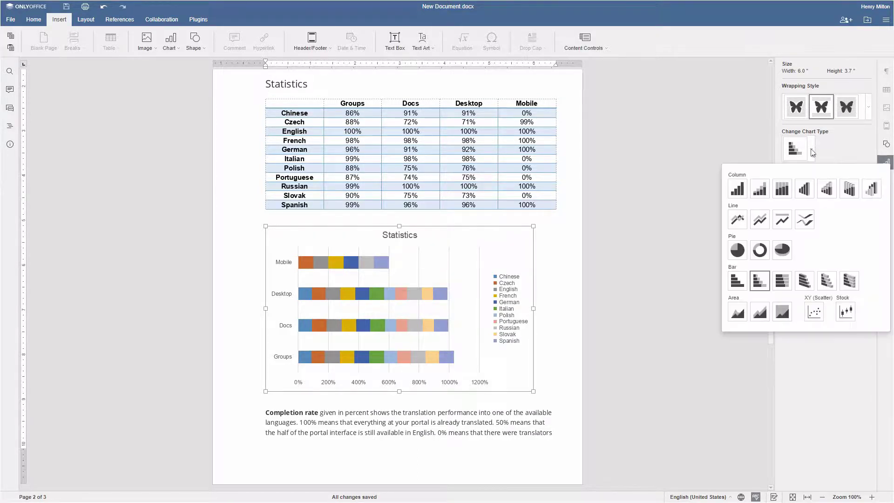
left_click(852, 285)
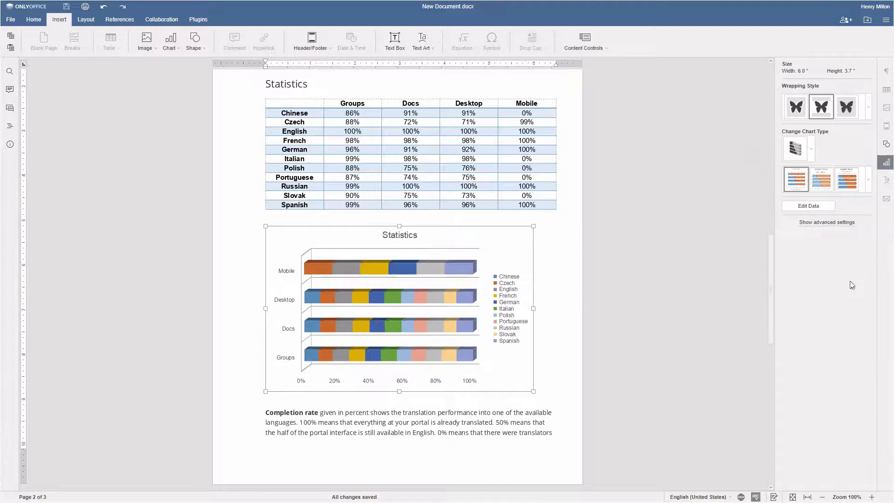
left_click(869, 181)
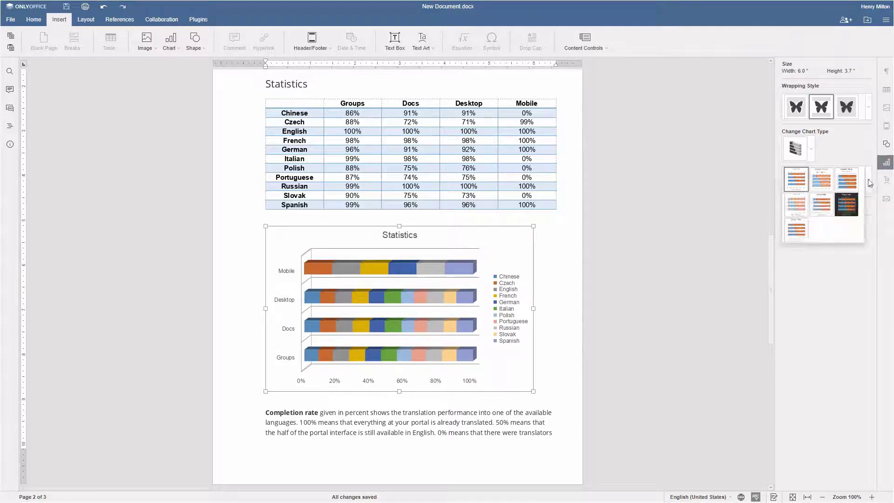
left_click(821, 206)
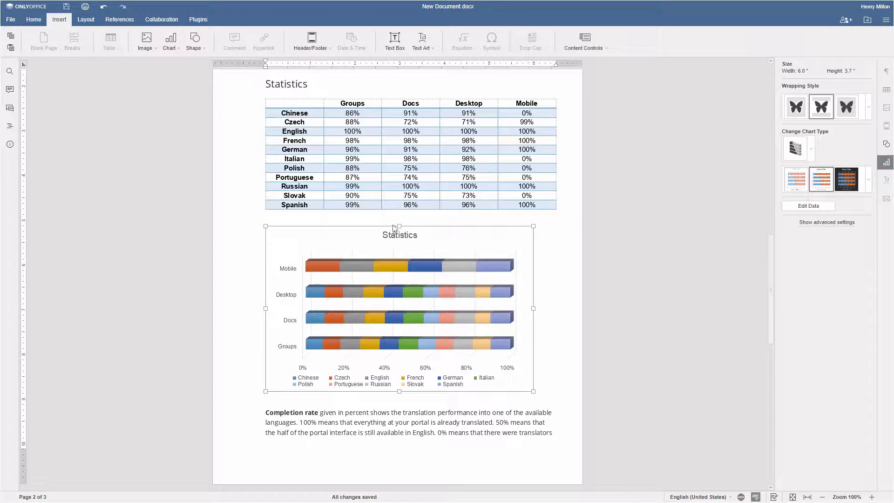
Set the chart's Shape fill to a light-blue Gradient Fill with opacity at 55%.
left_click(887, 145)
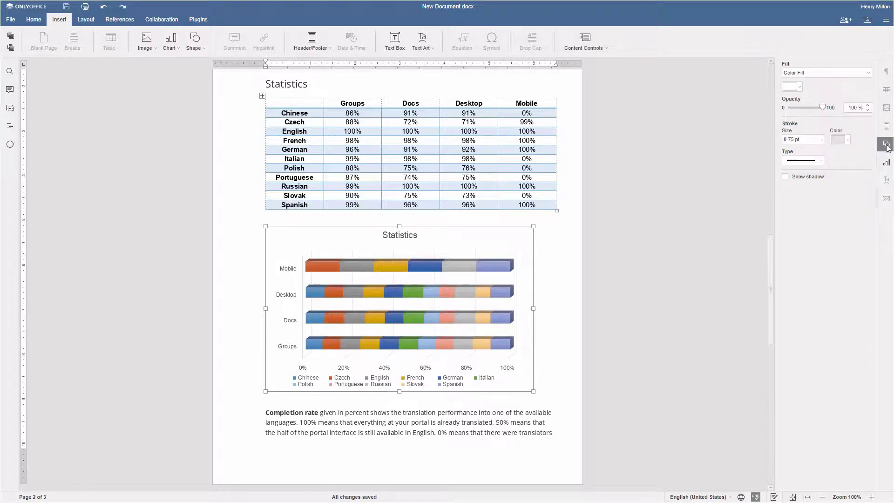
left_click(868, 73)
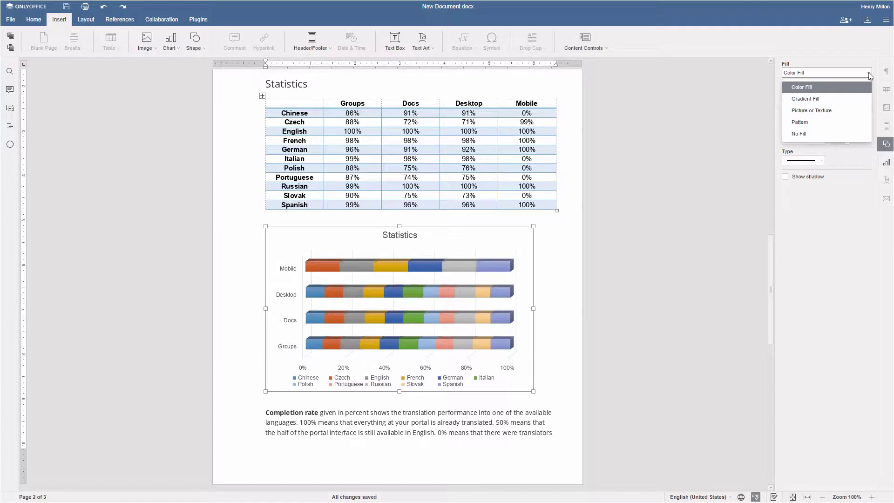
left_click(806, 100)
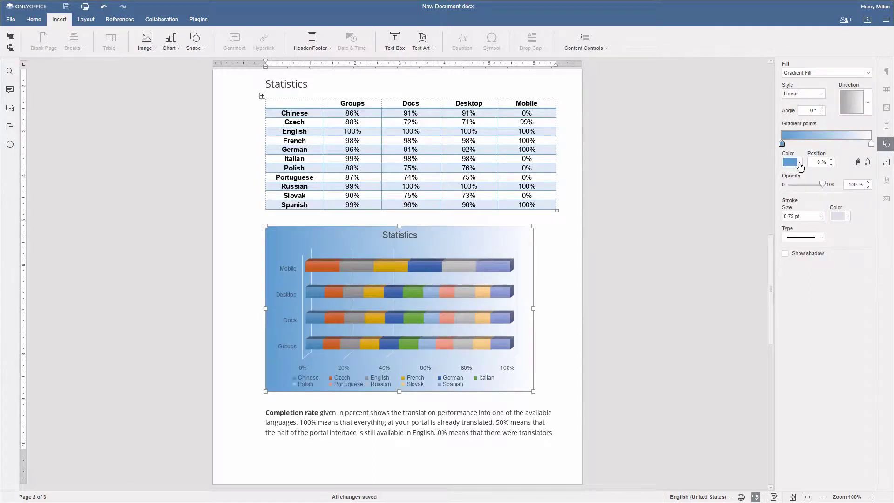
left_click(800, 163)
left_click(818, 217)
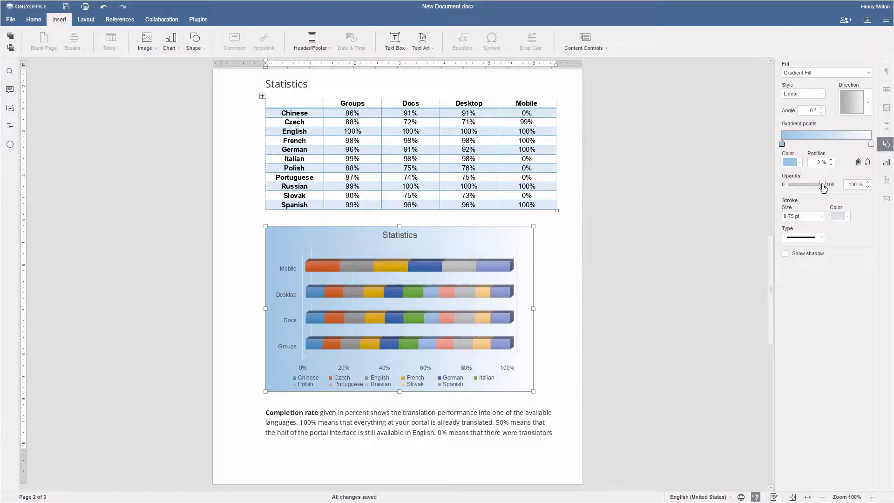
left_click_drag(822, 185, 807, 185)
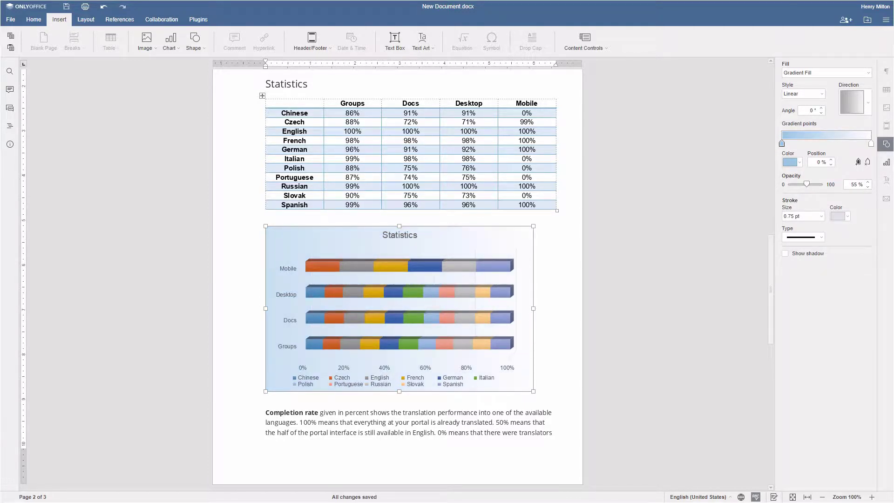